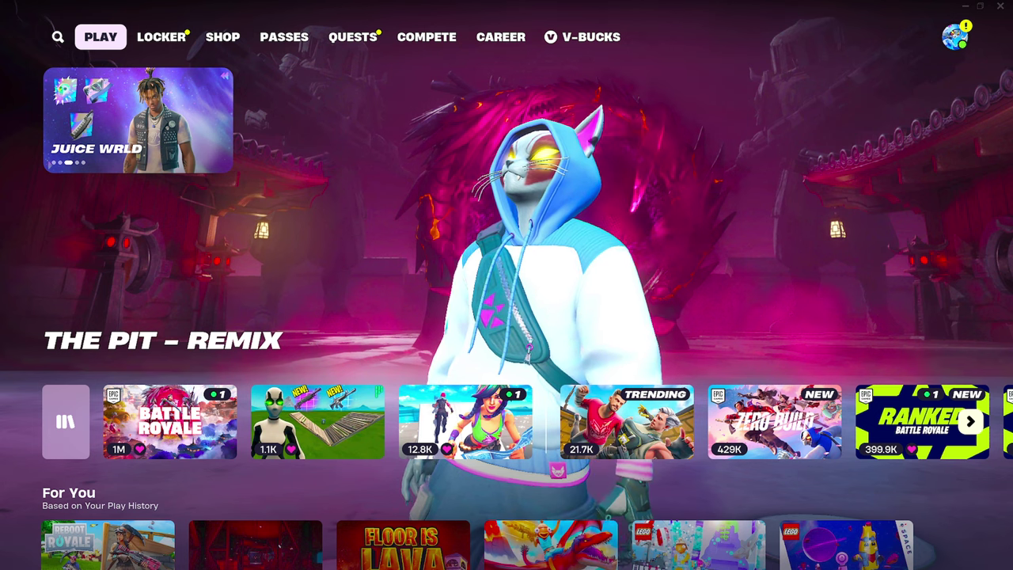
Open the local application data folder by searching Windows for %localappdata%
key("super")
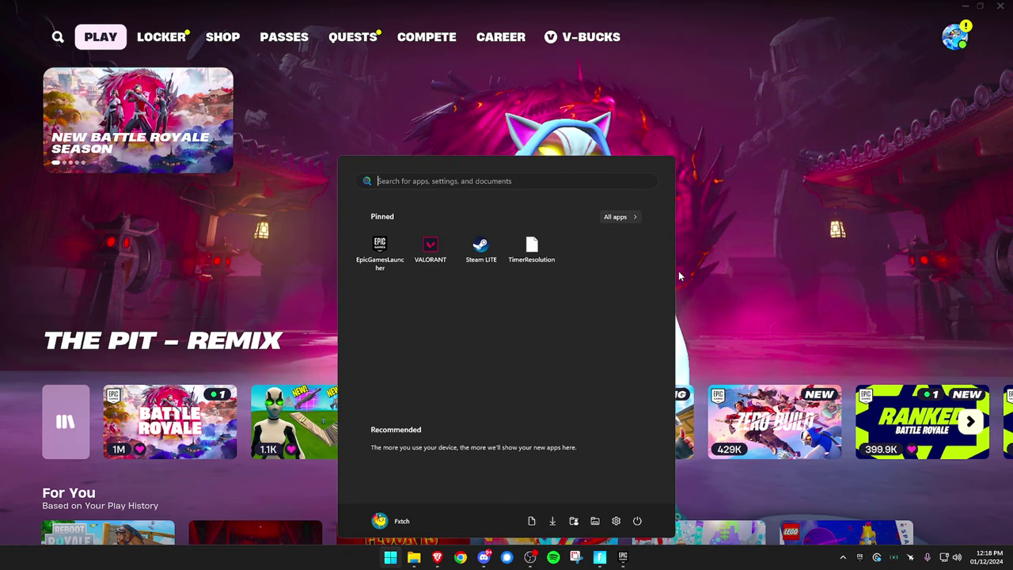
type("%localapp")
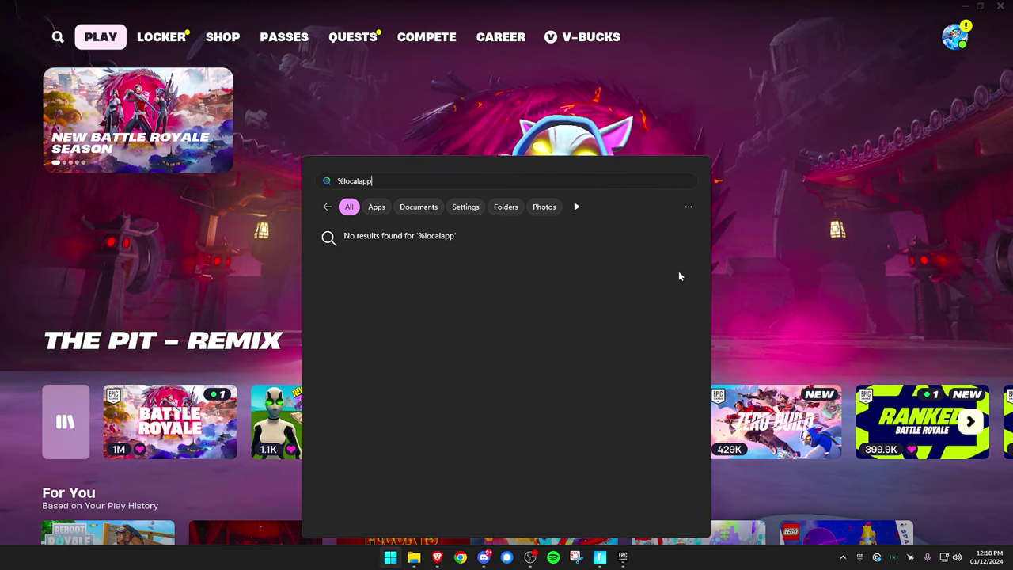
type("data%")
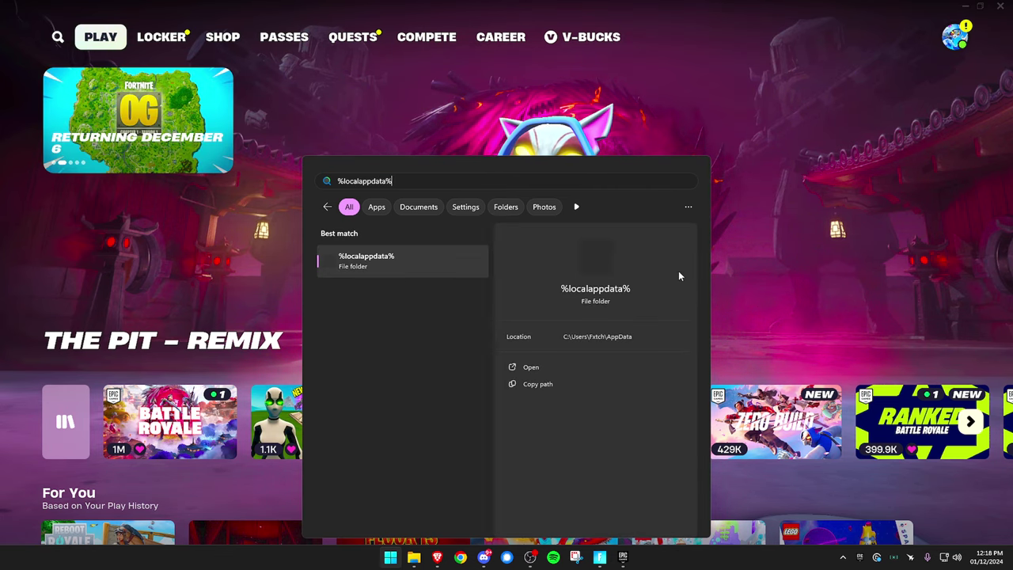
key("Return")
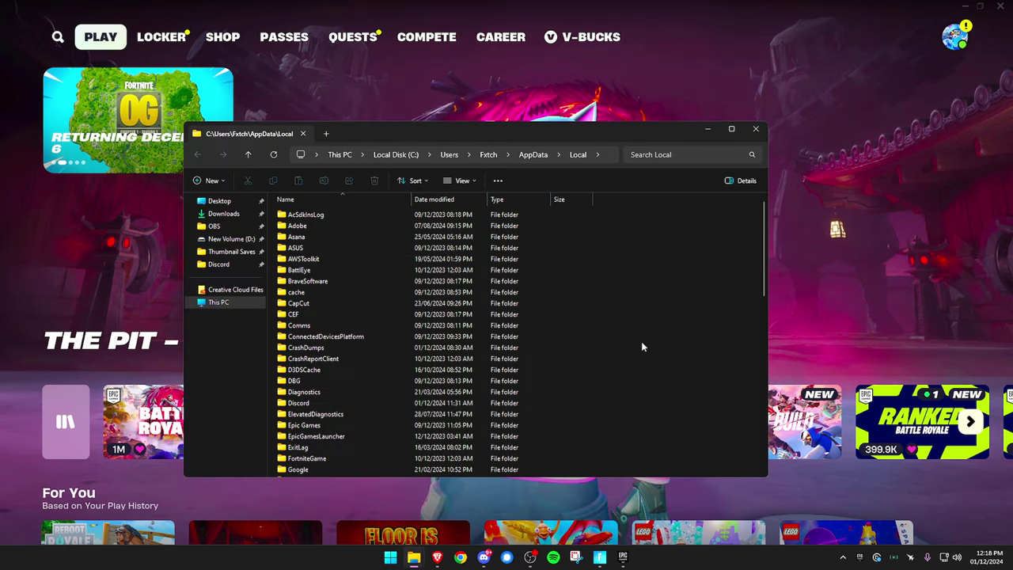
key("super")
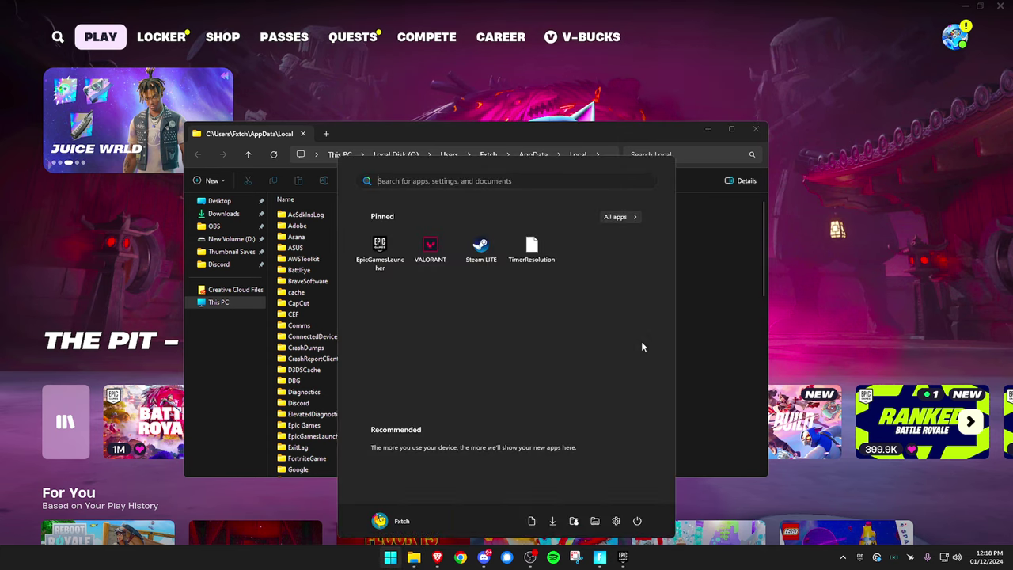
type("run")
key("Return")
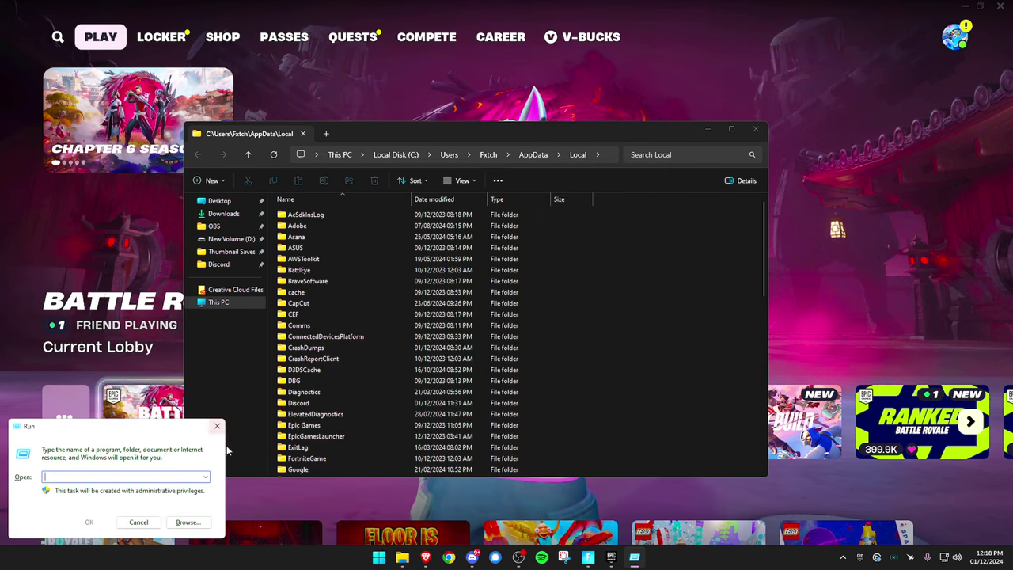
key("Escape")
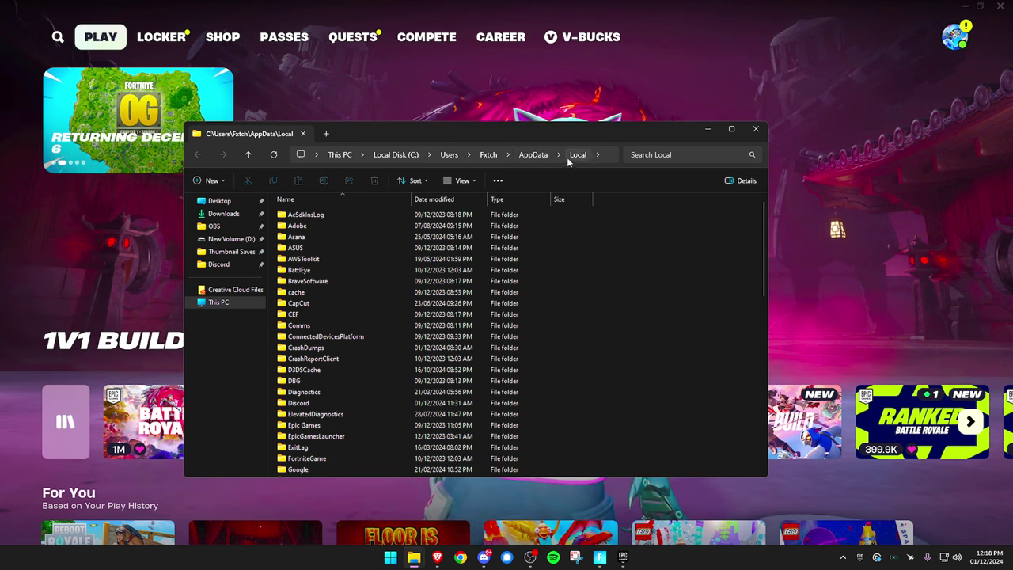
Browse from the Local folder to EpicGamesLauncher > Saved > Config > Windows
left_click(532, 154)
double_click(315, 215)
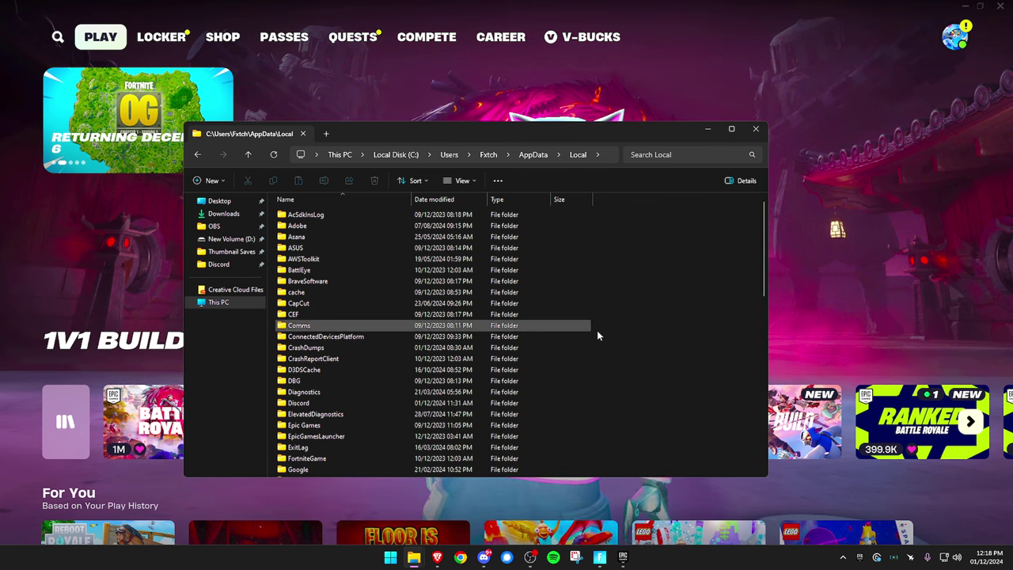
key("e")
scroll(638, 350, "down", 1)
left_click(340, 406)
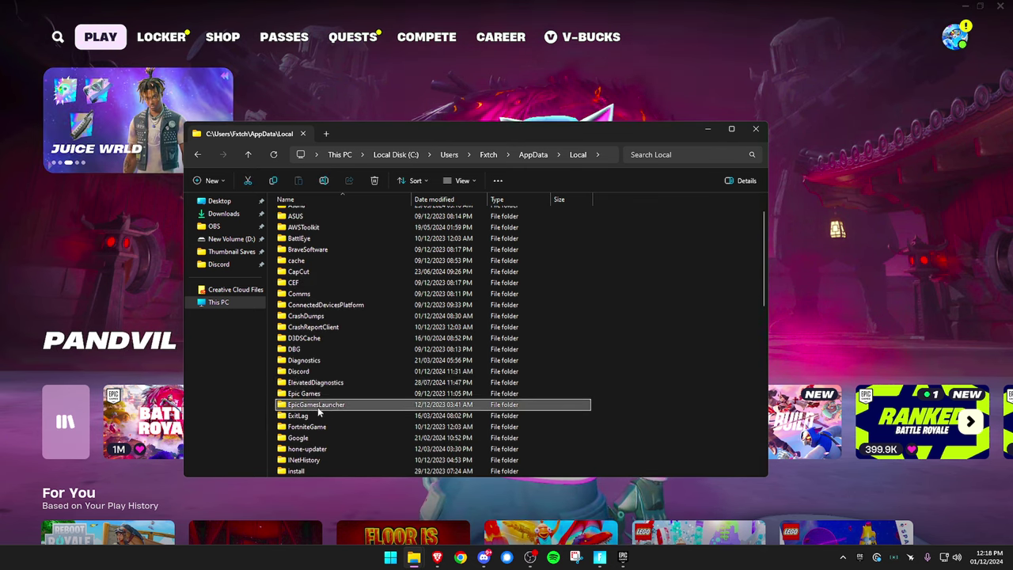
double_click(357, 406)
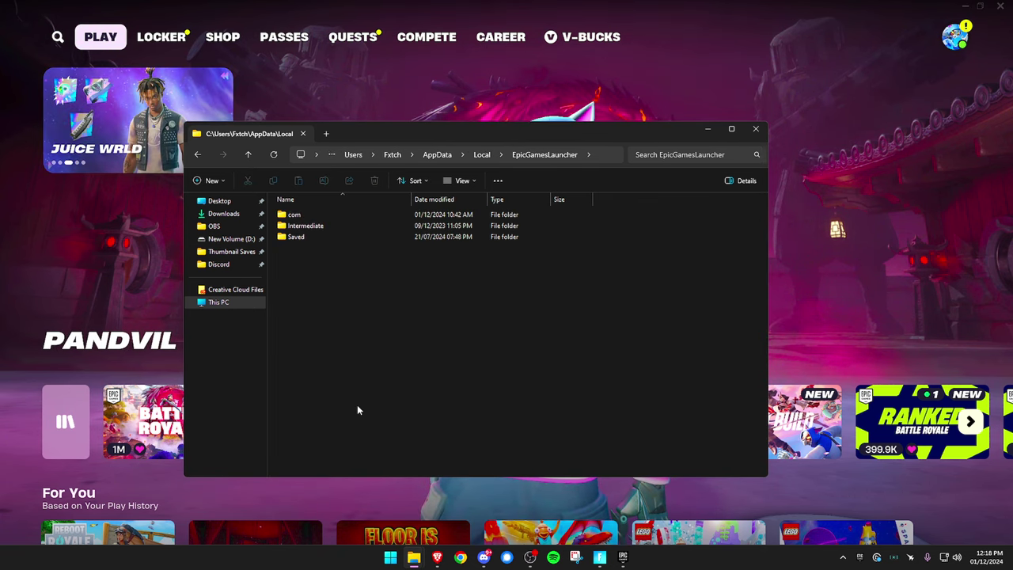
double_click(323, 235)
double_click(314, 217)
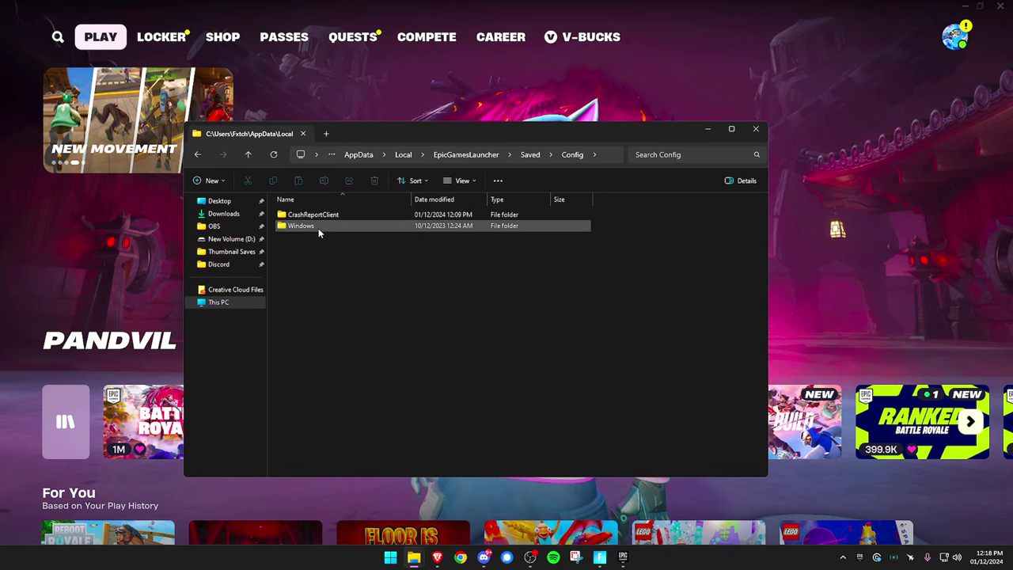
double_click(318, 228)
Check the read-only and hidden attributes of Engine.ini in its file properties without changing them
left_click(316, 249)
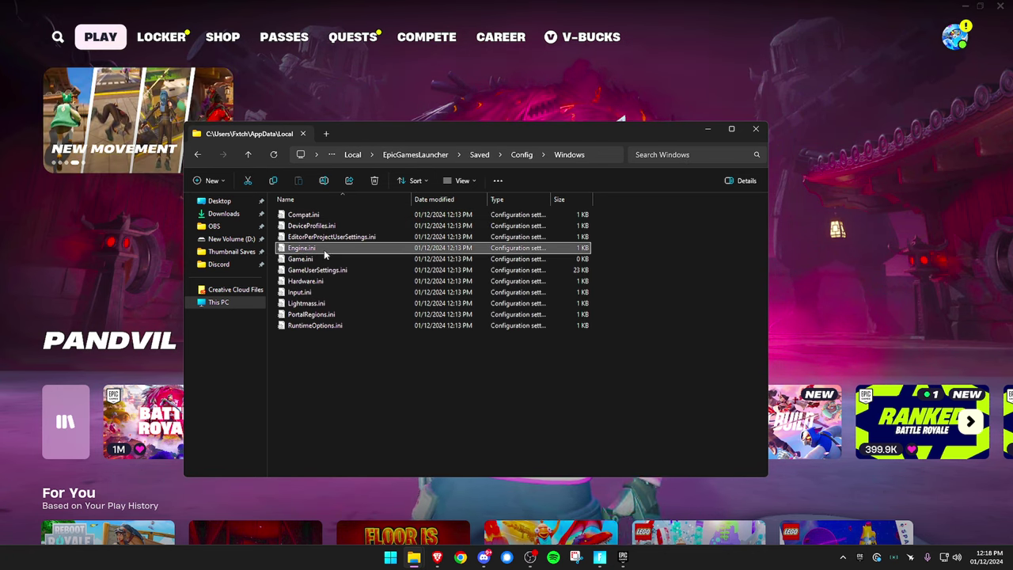
double_click(320, 248)
left_click(837, 34)
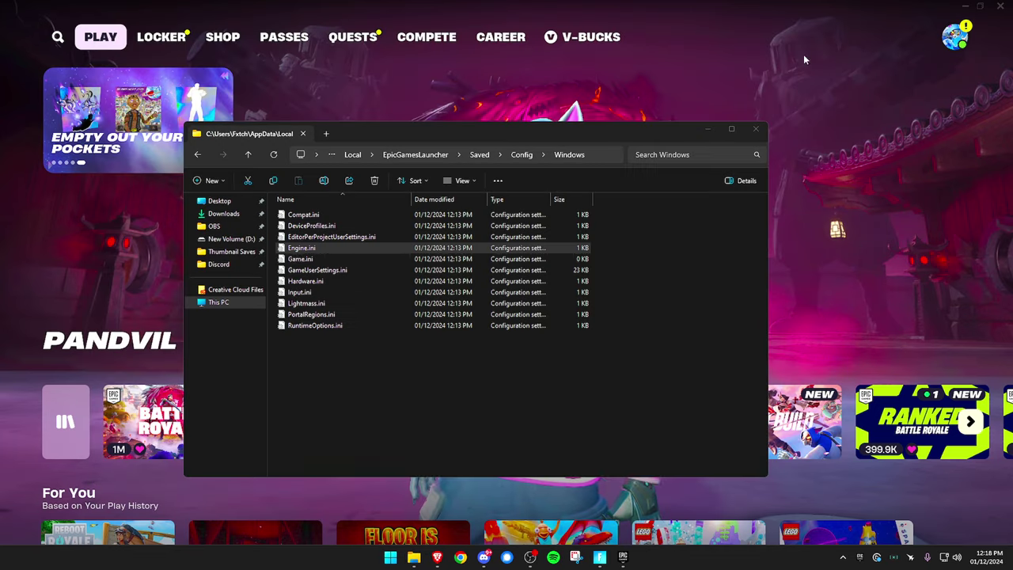
right_click(354, 248)
left_click(394, 500)
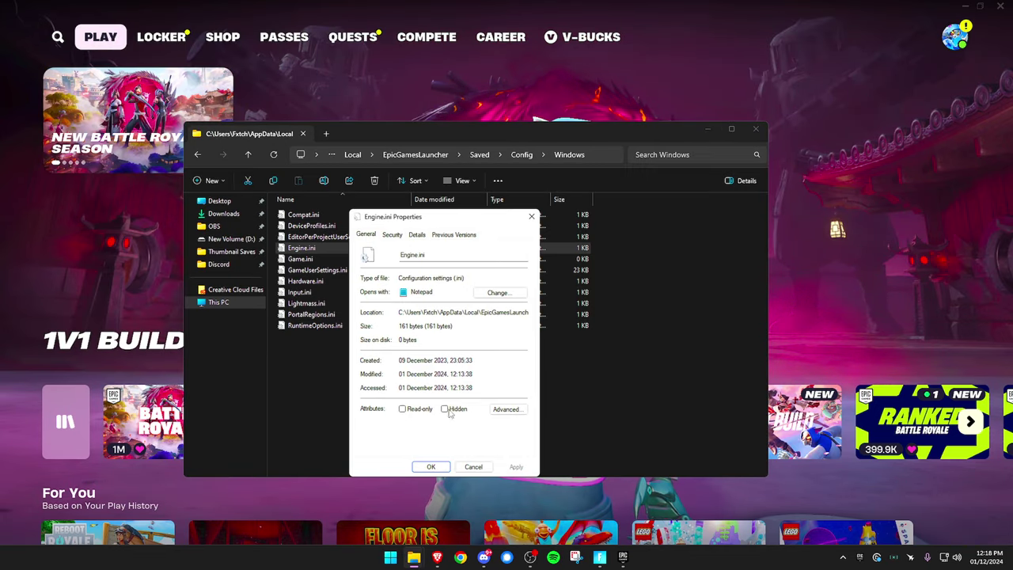
left_click(474, 467)
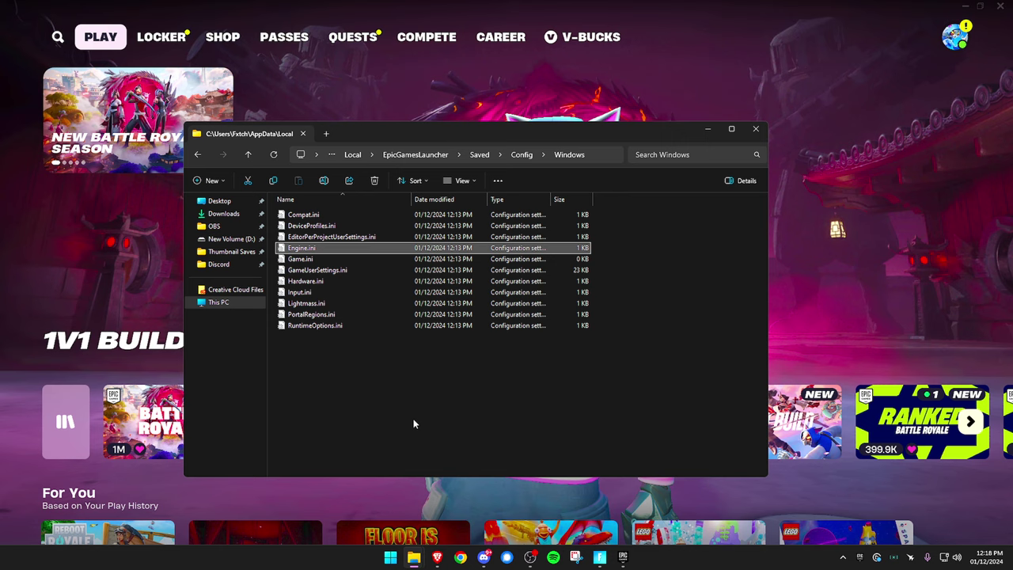
Open Engine.ini in Notepad and highlight all of its HTTP and Portal.BuildPatch settings
double_click(319, 249)
left_click_drag(192, 168, 101, 70)
left_click(190, 120)
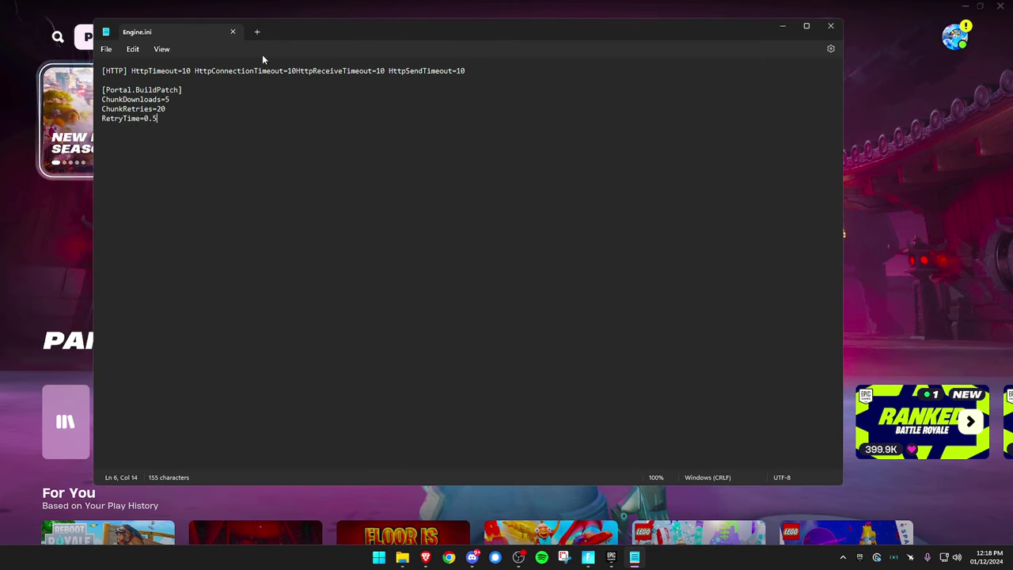
key("ctrl+a")
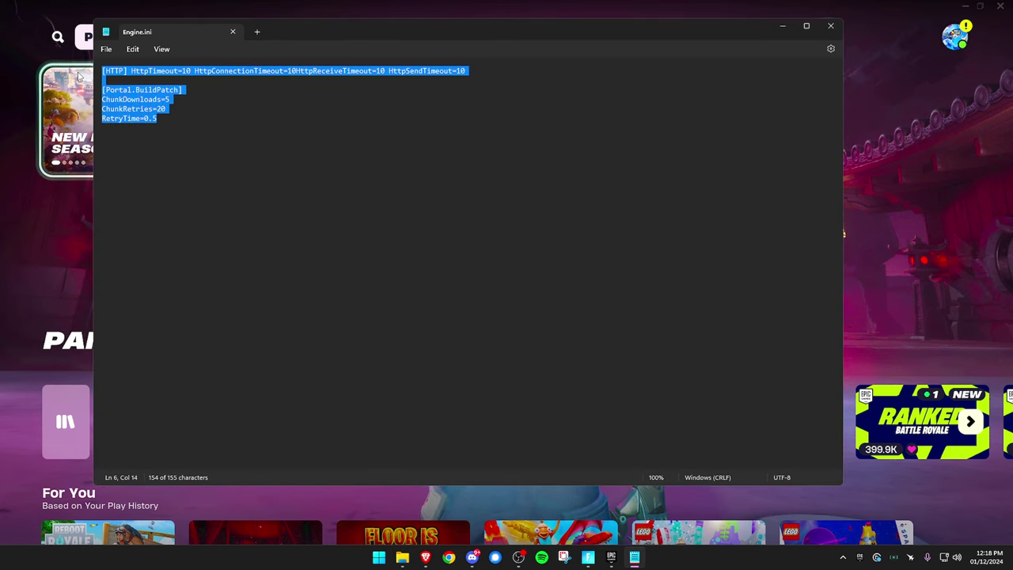
left_click(182, 119)
key("ctrl+a")
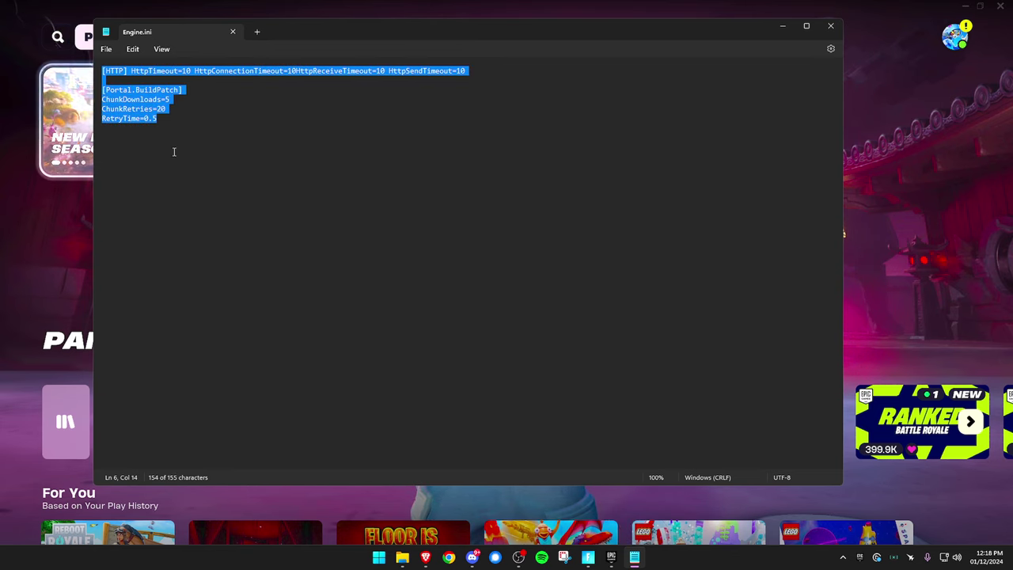
left_click(172, 125)
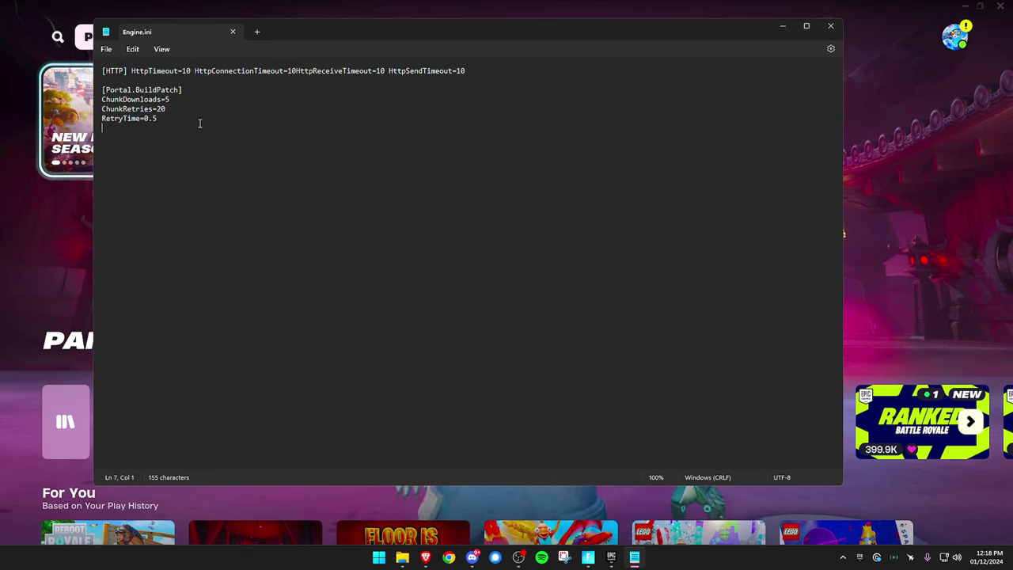
Remove the empty last line below RetryTime=0.5 in Engine.ini and save the file
left_click(106, 49)
left_click(120, 123)
key("BackSpace")
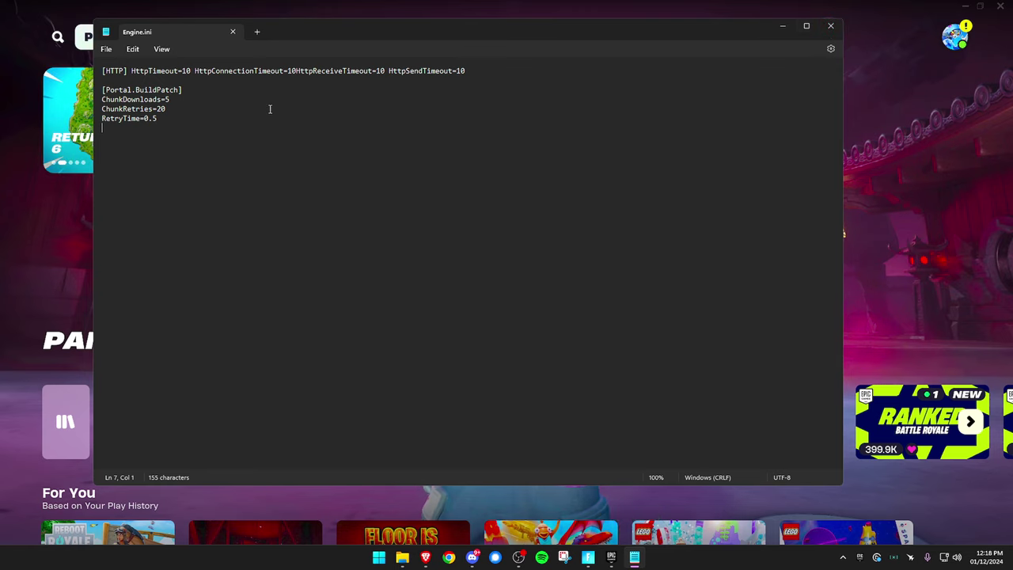
left_click(106, 49)
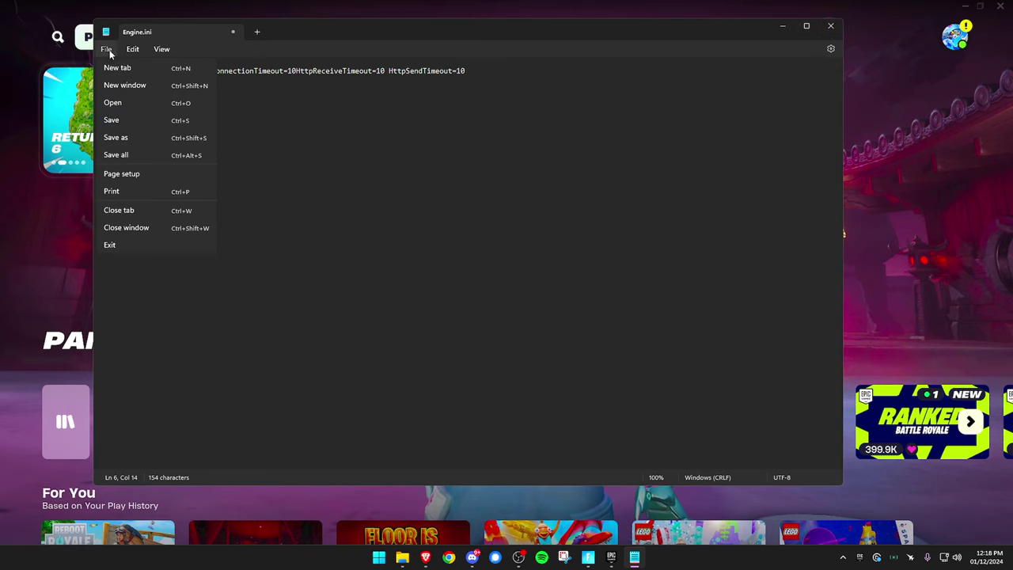
left_click(137, 120)
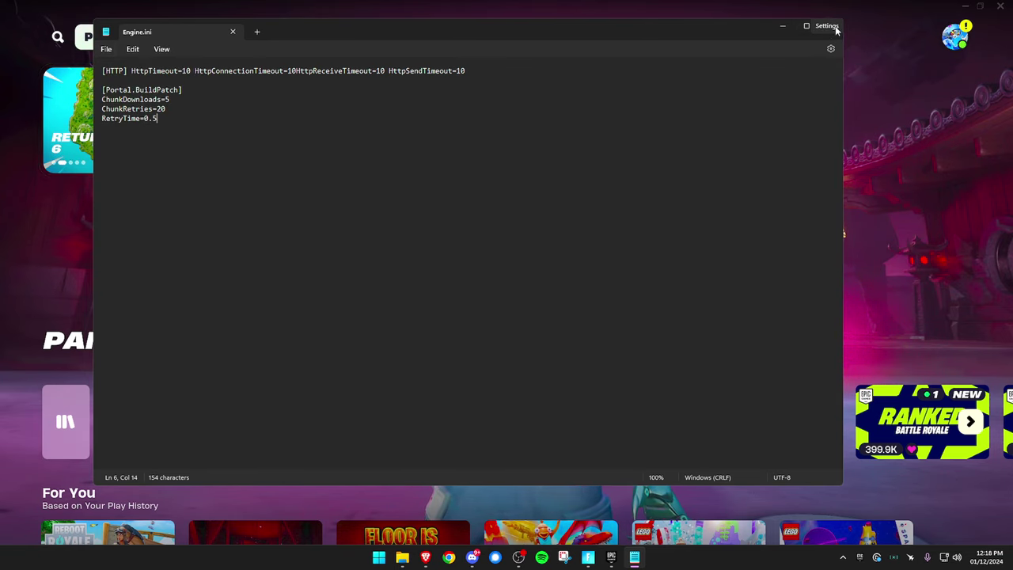
Switch to the Epic Games Launcher and check the Throttle Downloads preference and its limit in the settings
key("alt+Tab")
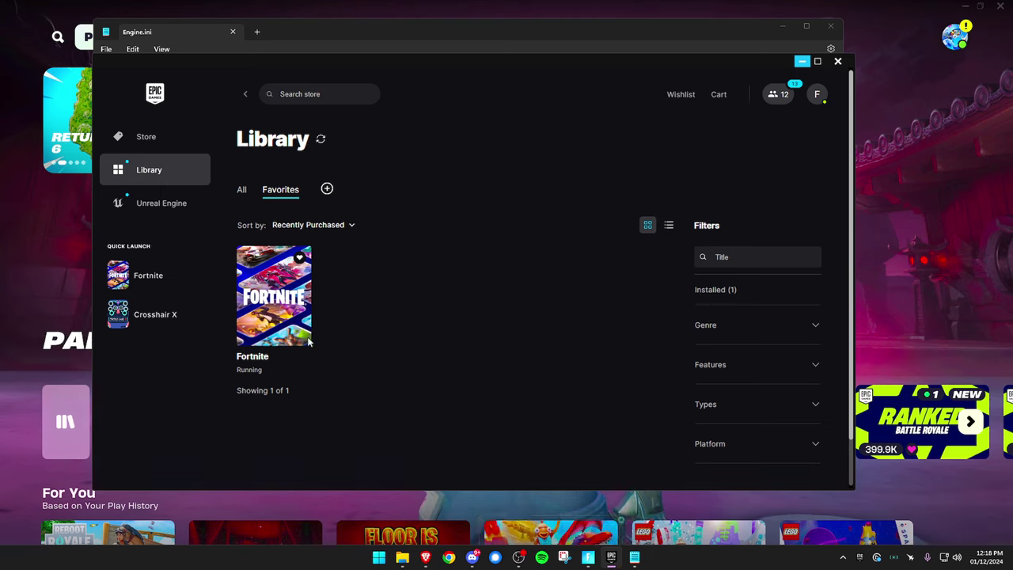
left_click(818, 95)
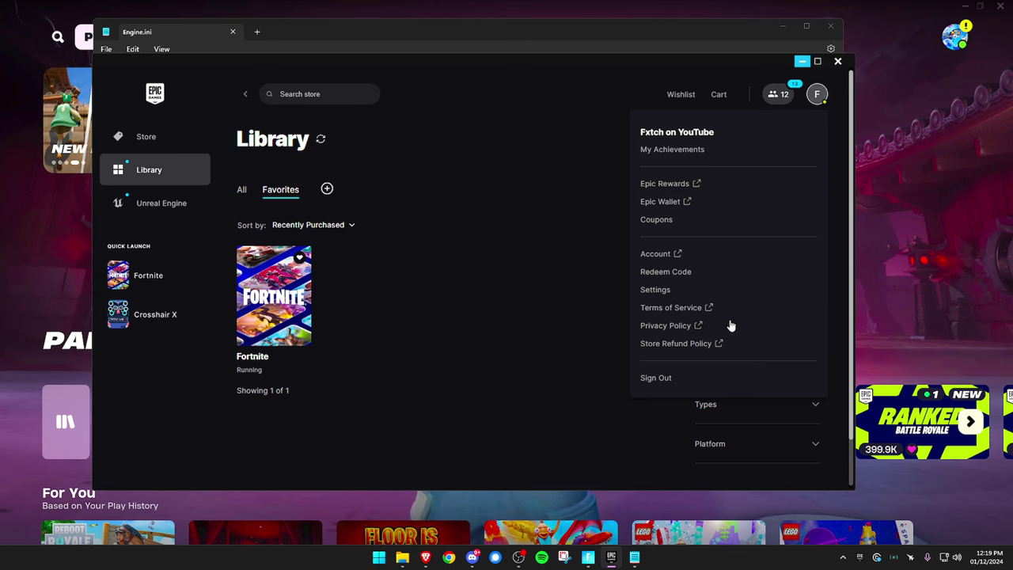
left_click(656, 290)
scroll(362, 275, "down", 3)
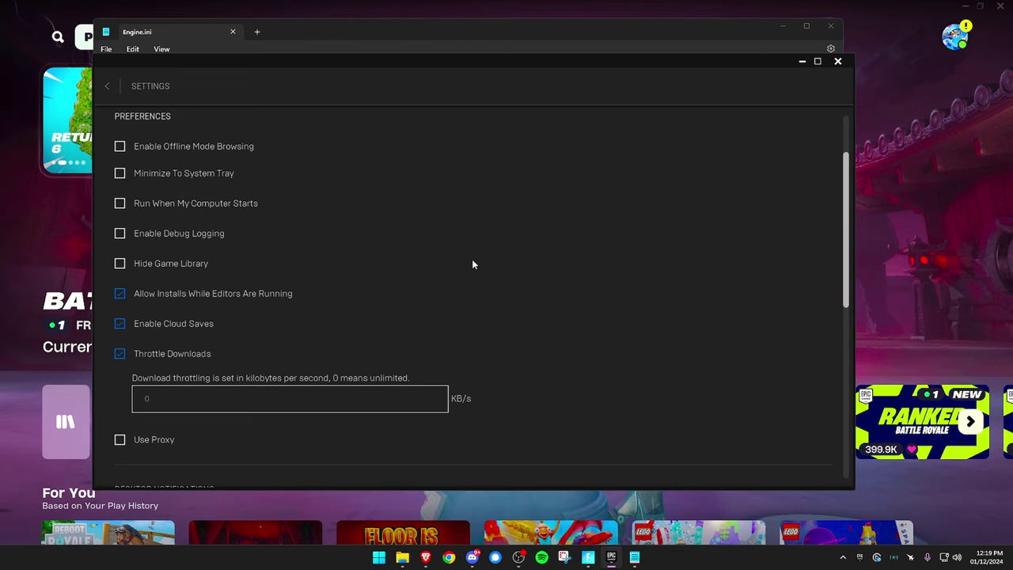
scroll(473, 263, "down", 1)
scroll(603, 325, "down", 1)
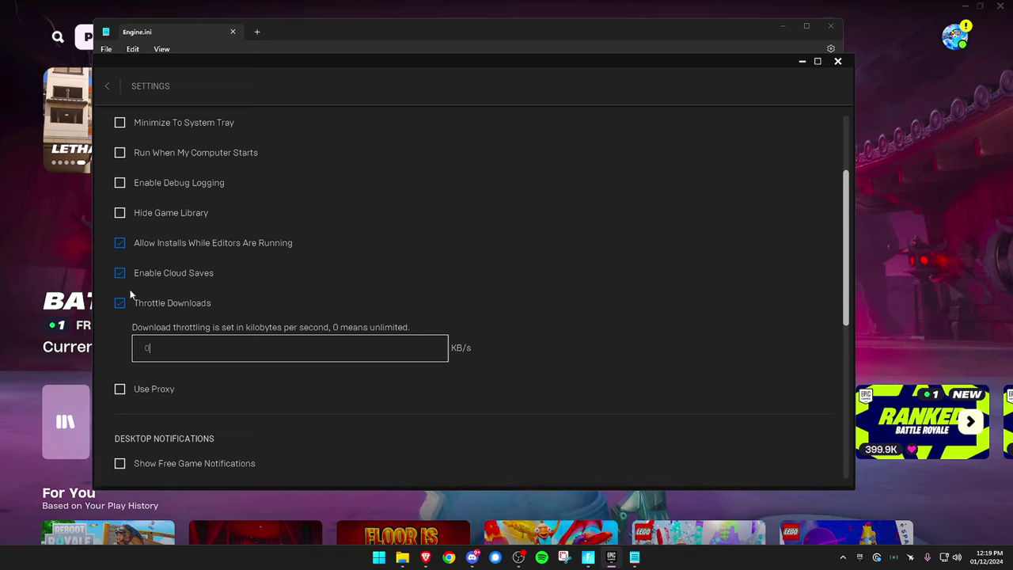
left_click(144, 314)
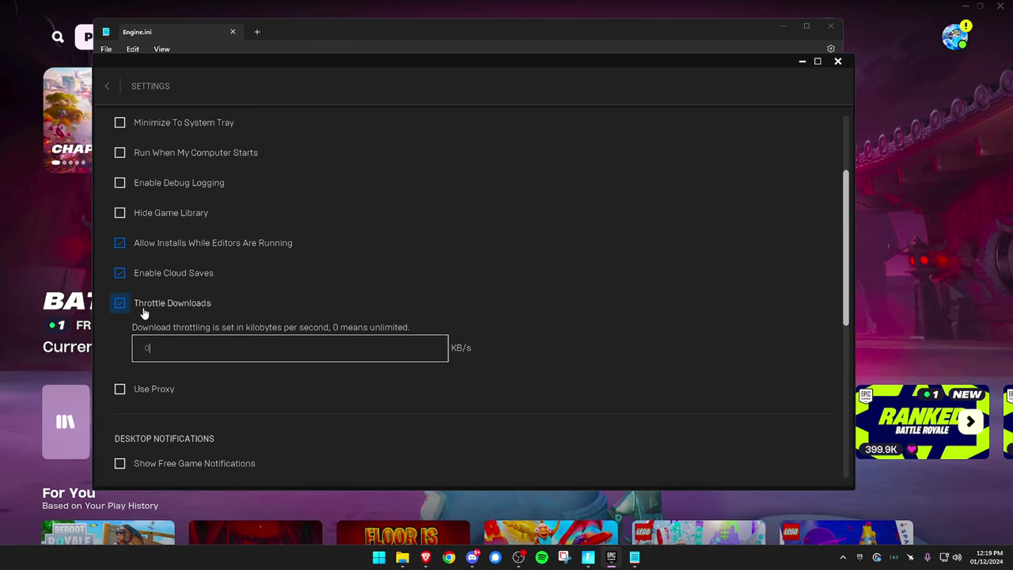
key("Tab")
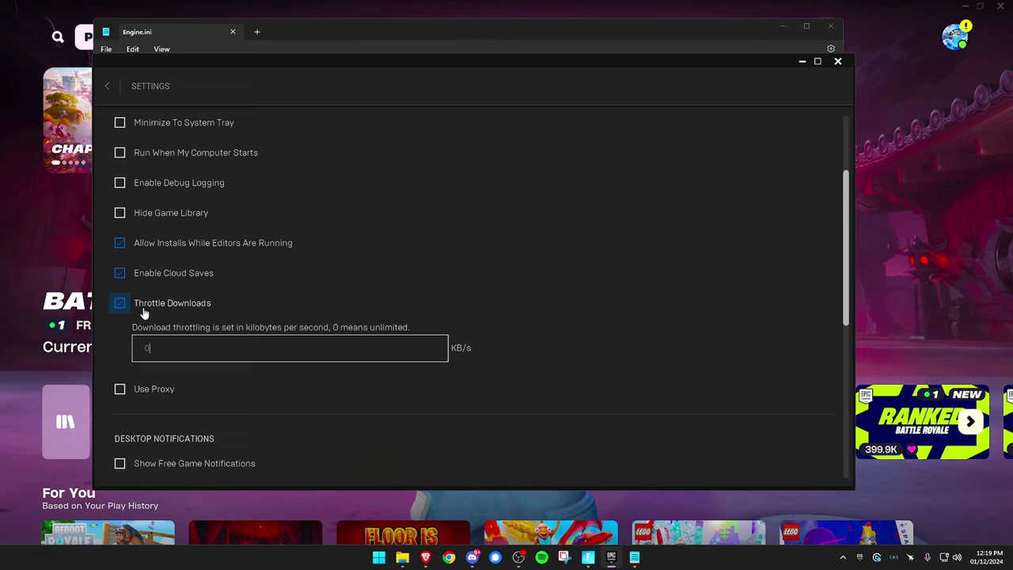
left_click(144, 313)
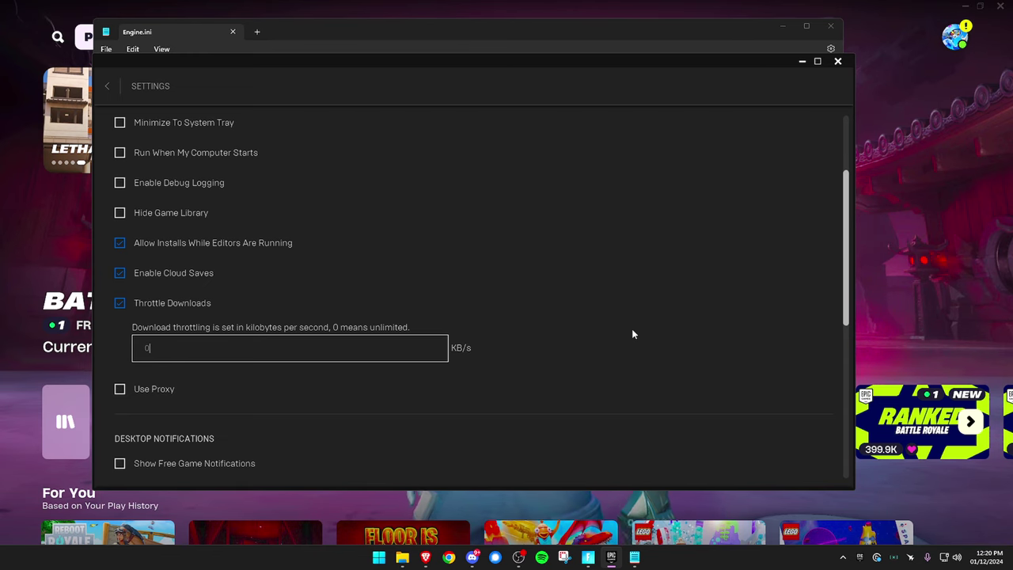
Search Windows for "network" and open View network connections
key("super")
type("network")
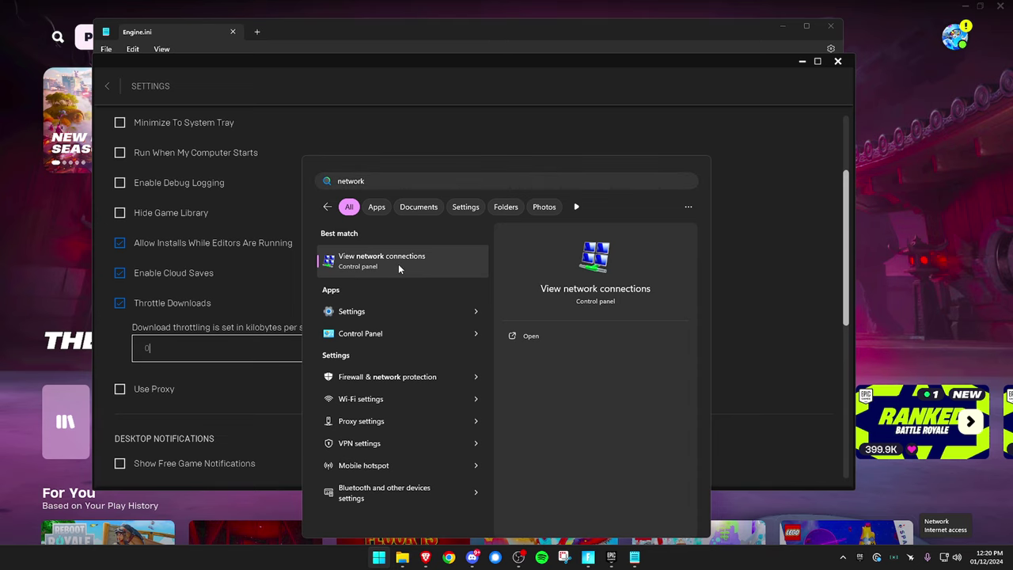
left_click_drag(404, 268, 457, 283)
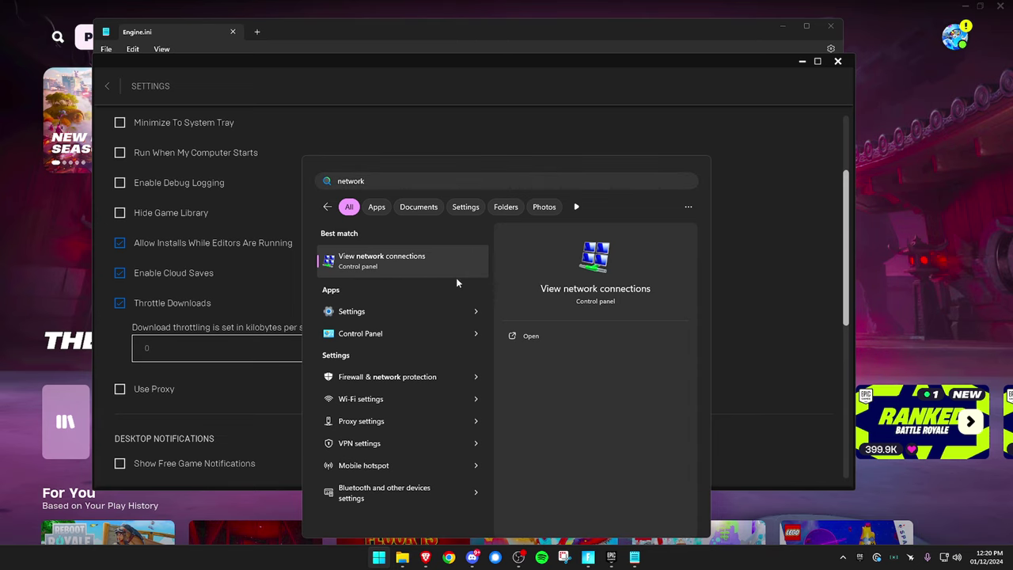
left_click(412, 398)
left_click(148, 347)
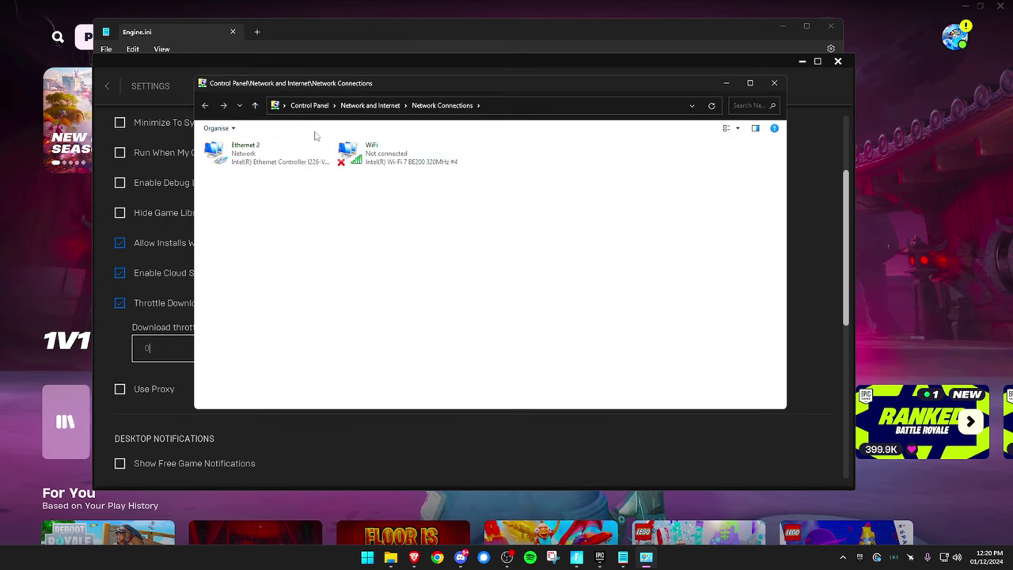
Open the properties of the Ethernet 2 connection and reposition the dialog over the Network Connections window
left_click(283, 168)
right_click(268, 156)
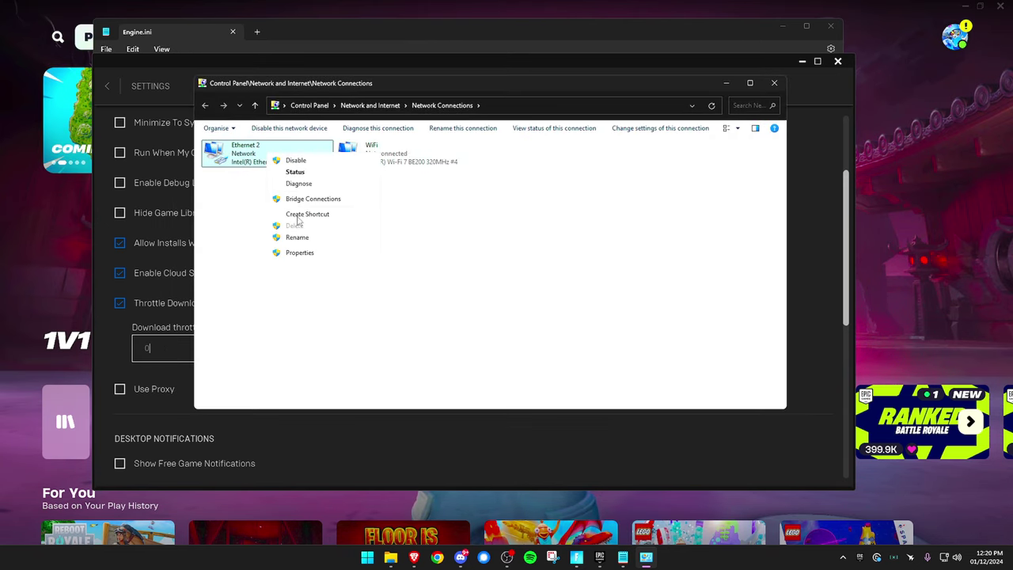
left_click(312, 252)
left_click_drag(281, 139, 342, 131)
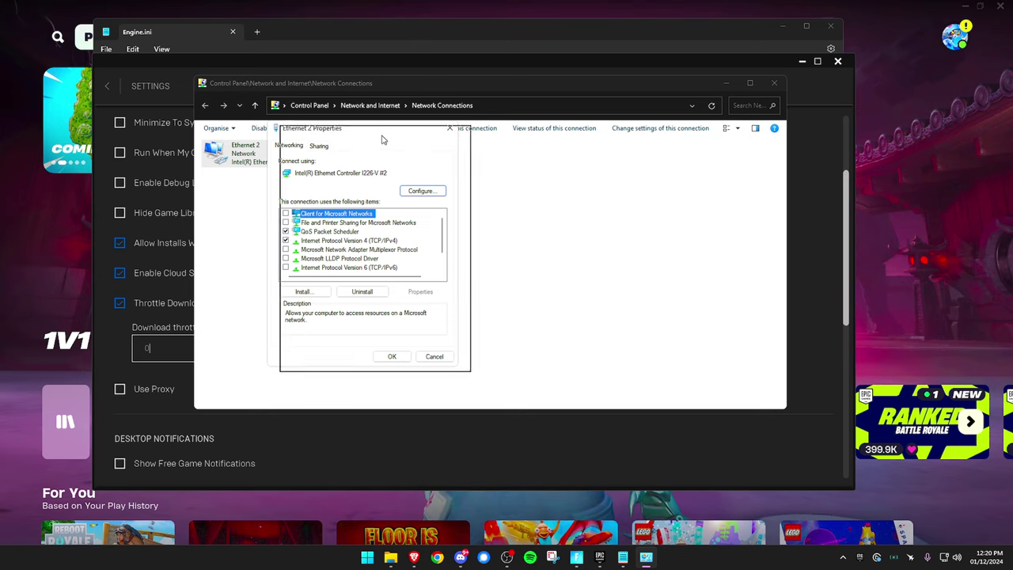
left_click_drag(373, 133, 385, 138)
mouse_move(456, 234)
left_mouse_down()
mouse_move(461, 271)
mouse_move(456, 226)
mouse_move(455, 269)
mouse_move(455, 234)
left_mouse_up()
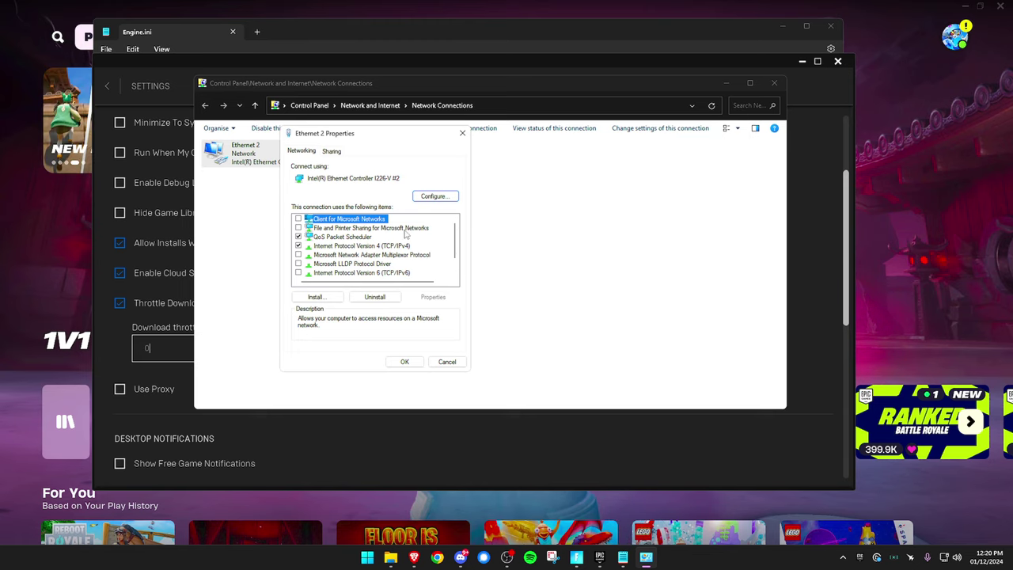
View the Ethernet 2 sharing options, then open the Intel Ethernet controller's configuration and show its advanced properties
left_click(331, 150)
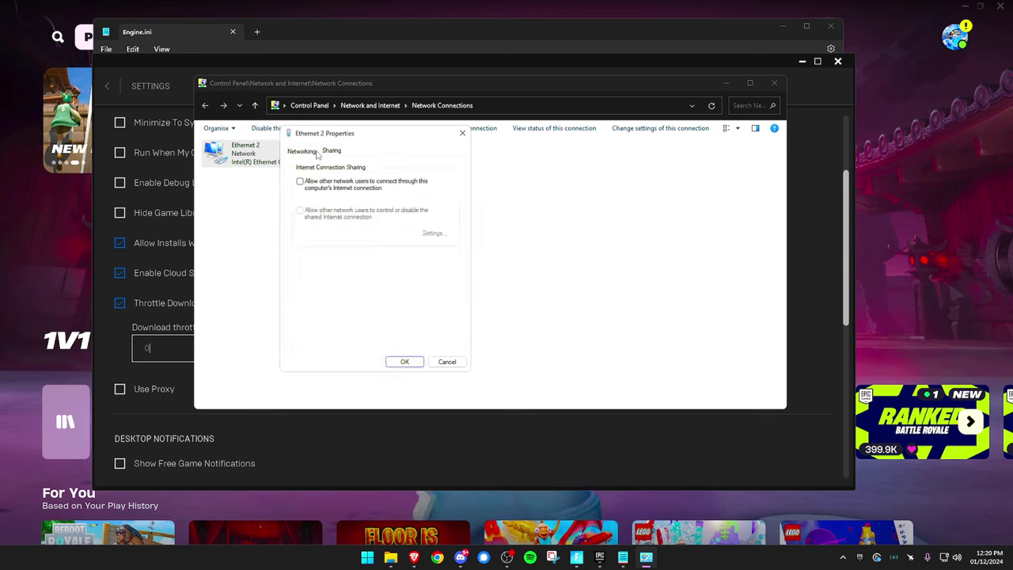
left_click(301, 151)
left_click(435, 196)
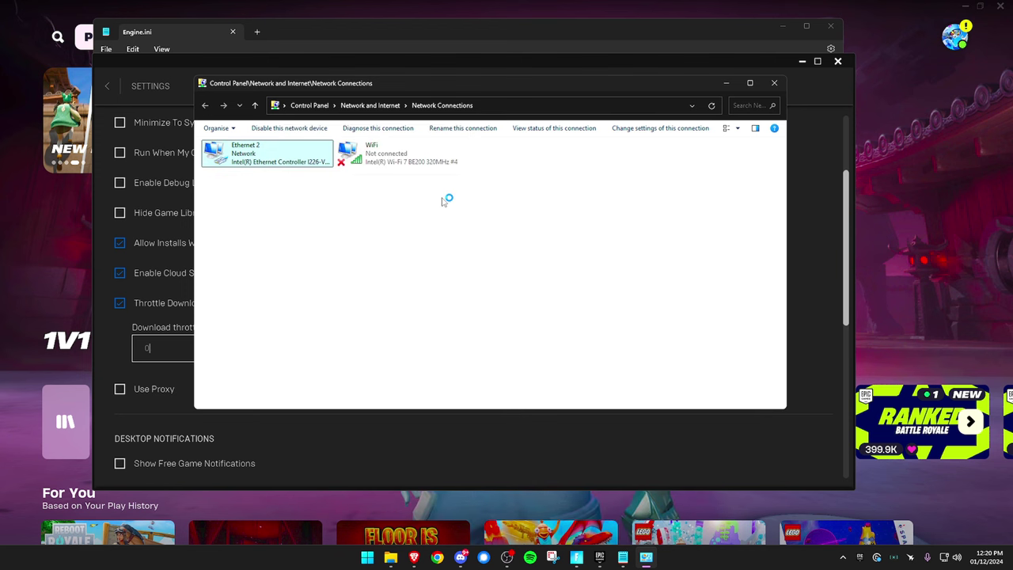
left_click_drag(212, 97, 315, 117)
left_click(320, 139)
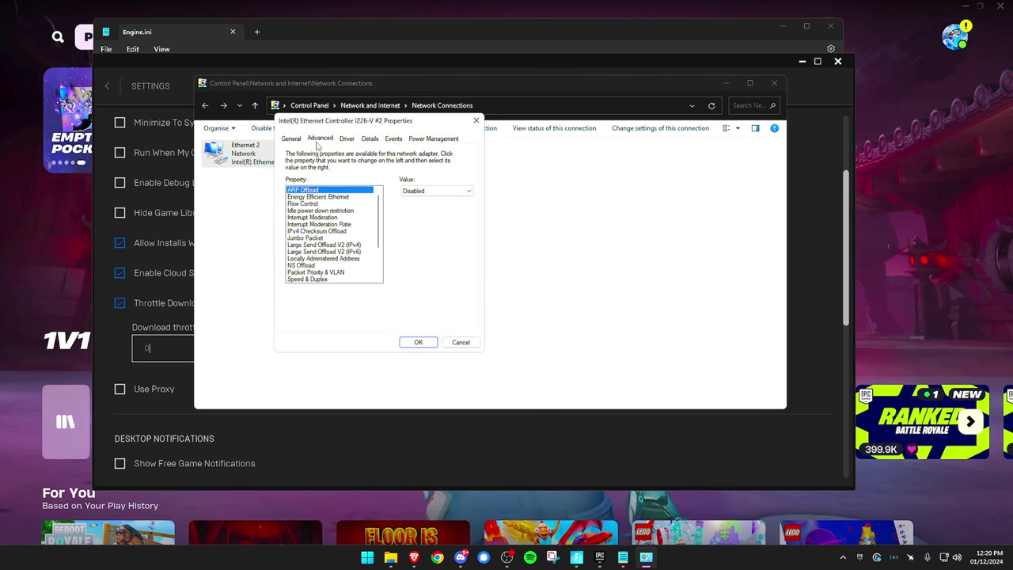
Look over the adapter's advanced property list and check the values of Energy Efficient Ethernet and Flow Control
scroll(373, 221, "down", 3)
scroll(356, 214, "up", 3)
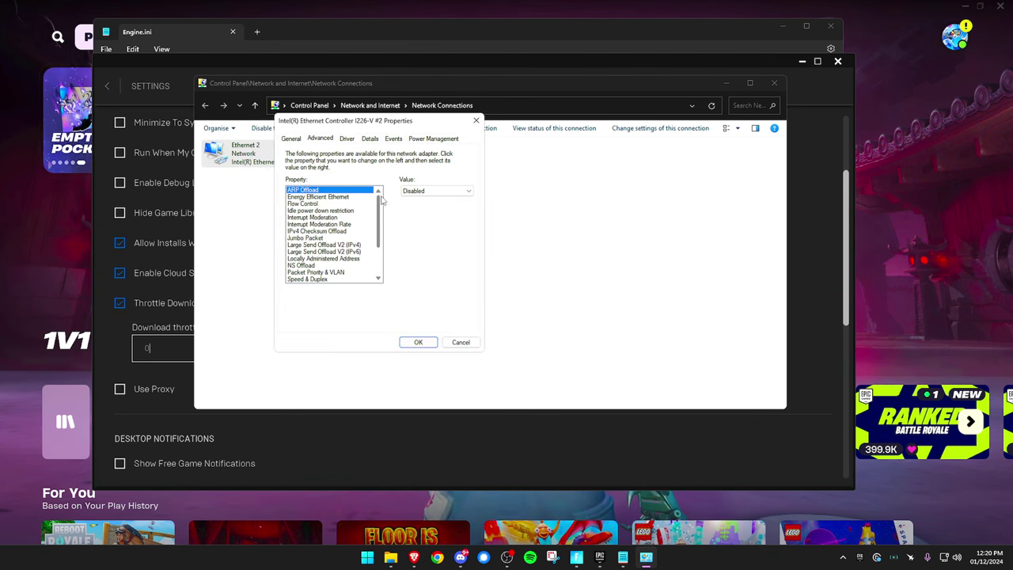
left_click(317, 196)
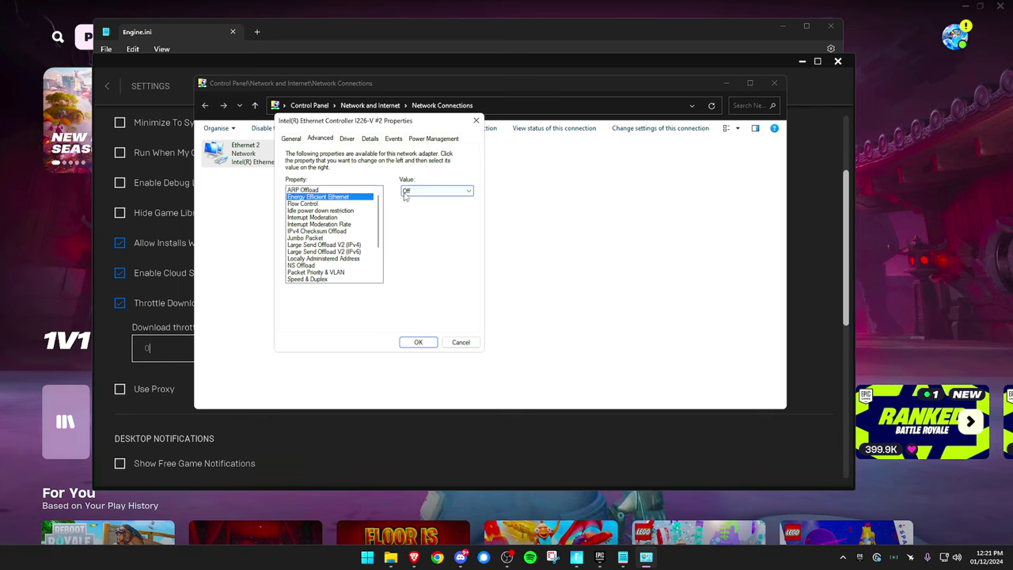
left_click(338, 204)
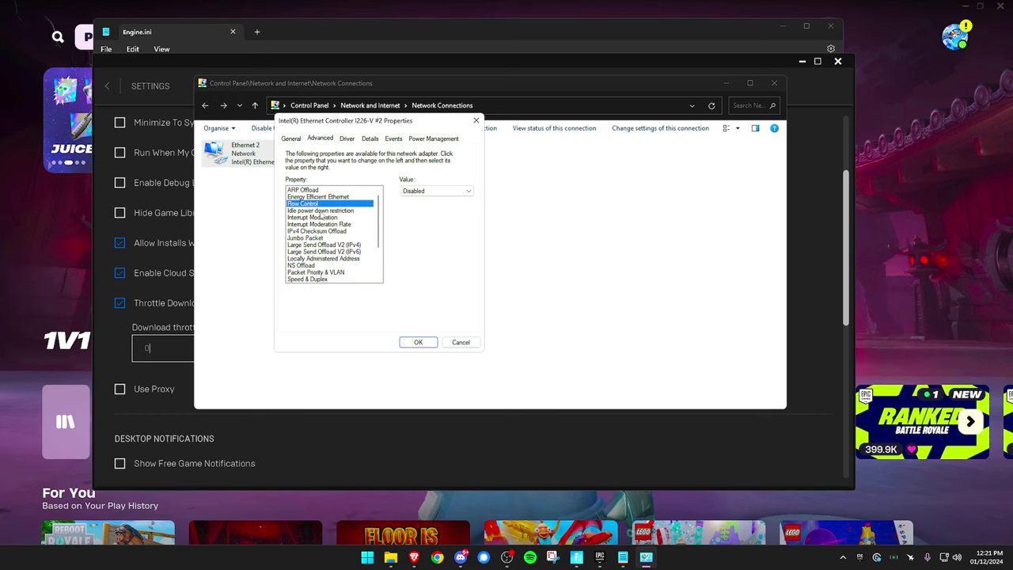
Search Windows for "restore" to locate Create a restore point, and return to the adapter properties dialog
key("super")
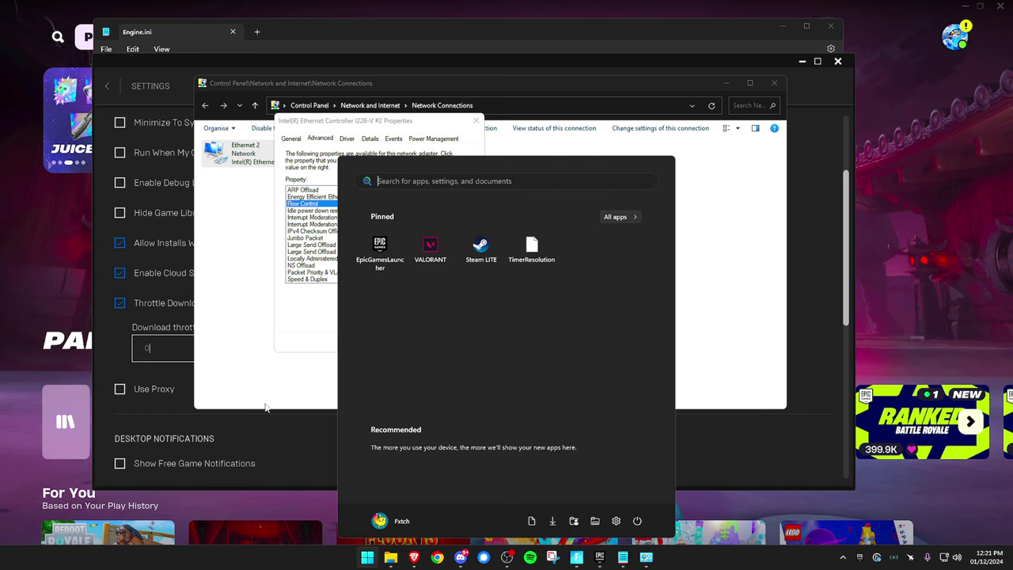
type("restore")
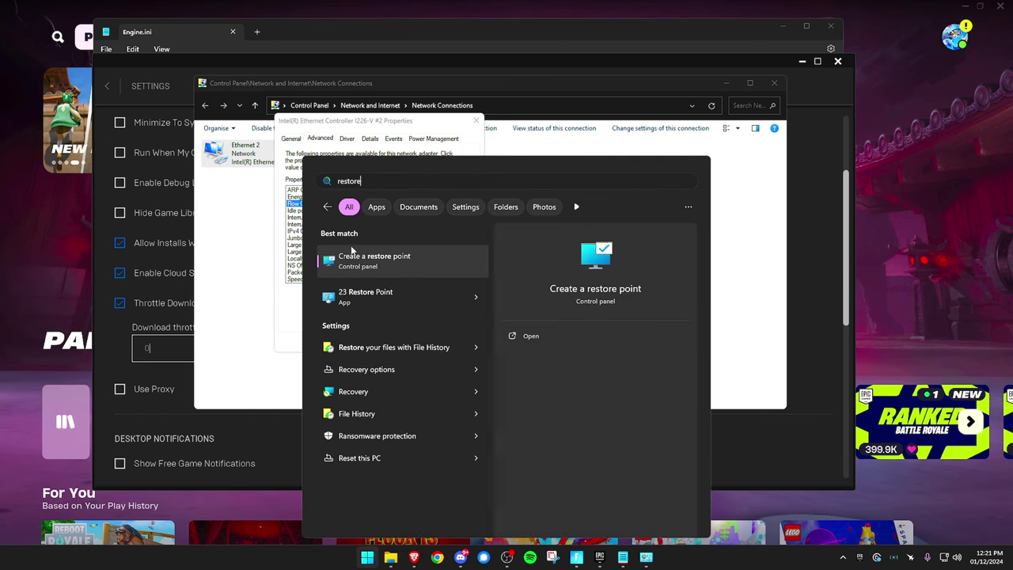
left_click(367, 125)
left_click_drag(366, 125, 378, 122)
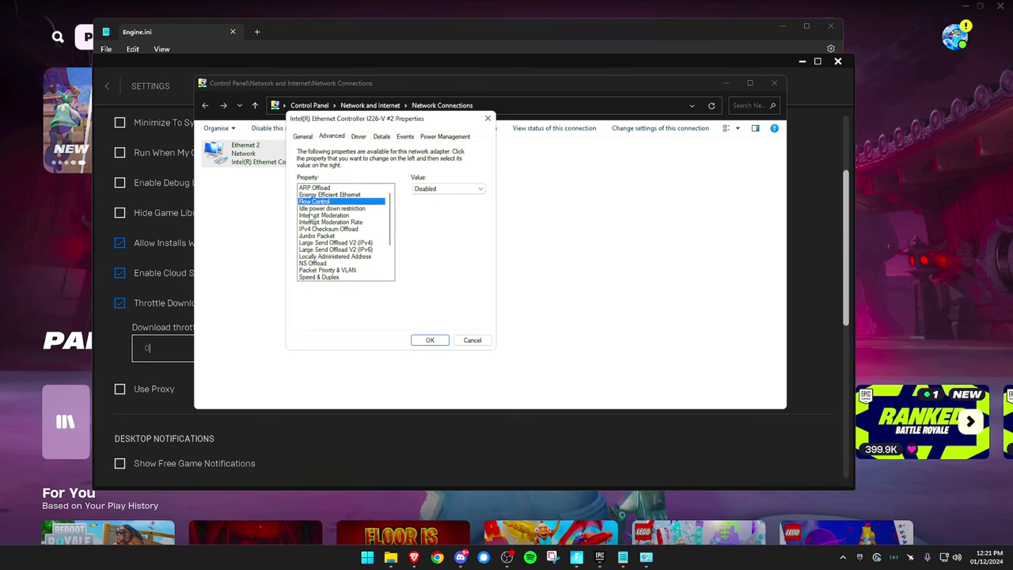
Check the values of the adapter properties from Idle power down restriction through Packet Priority & VLAN
key("Down")
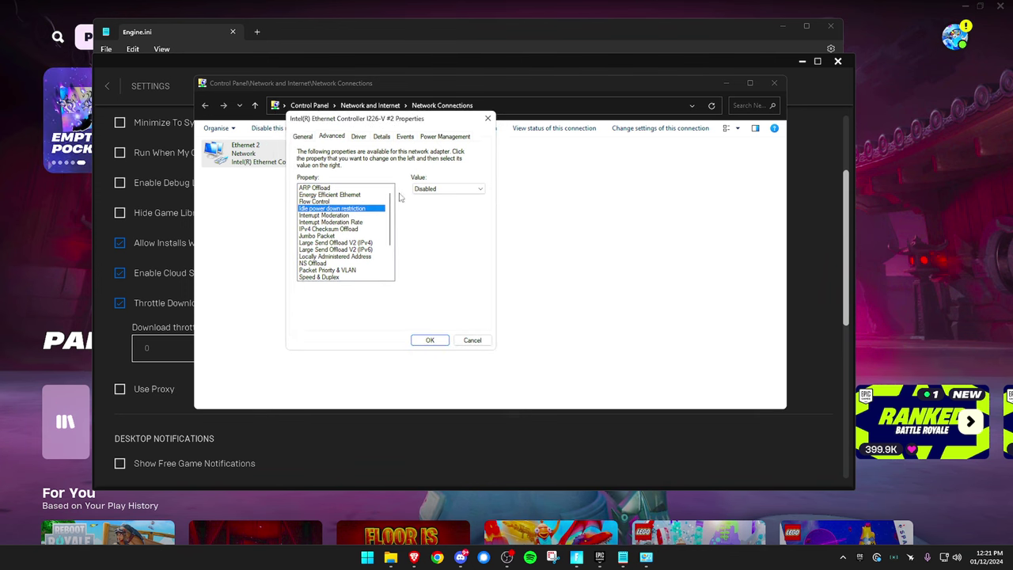
left_click(352, 215)
left_click(346, 223)
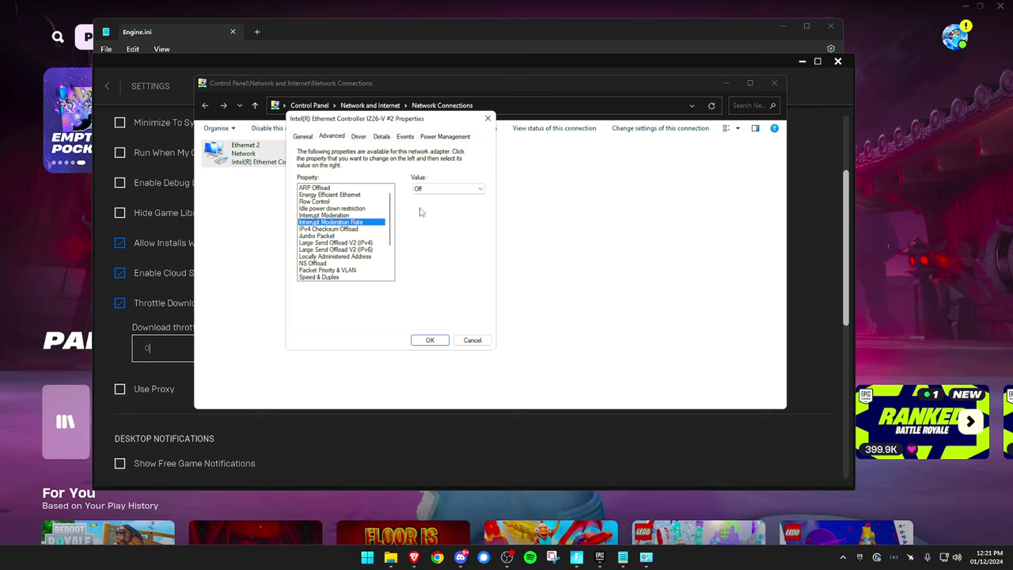
left_click(326, 230)
left_click(329, 237)
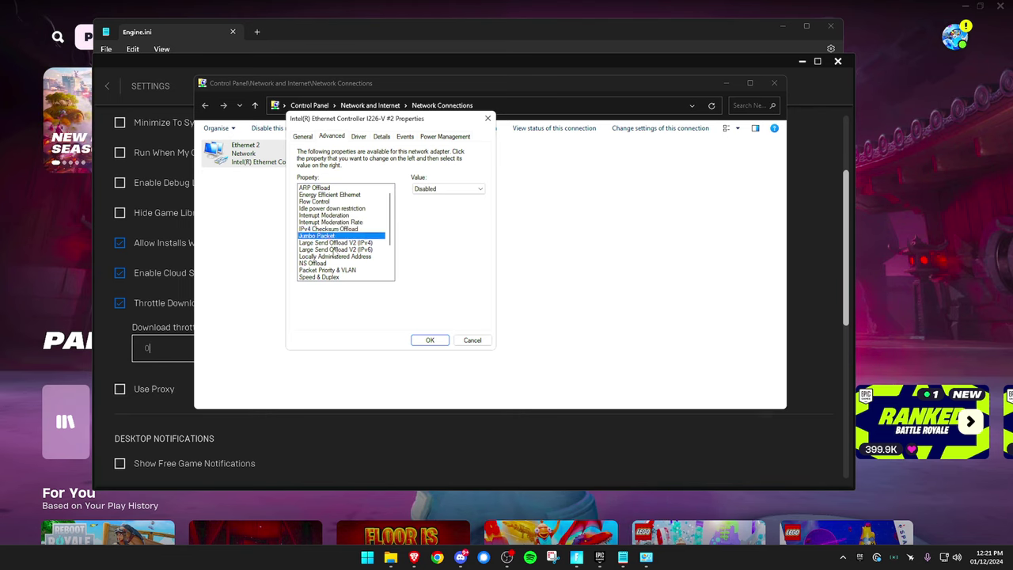
left_click(334, 243)
left_click(349, 249)
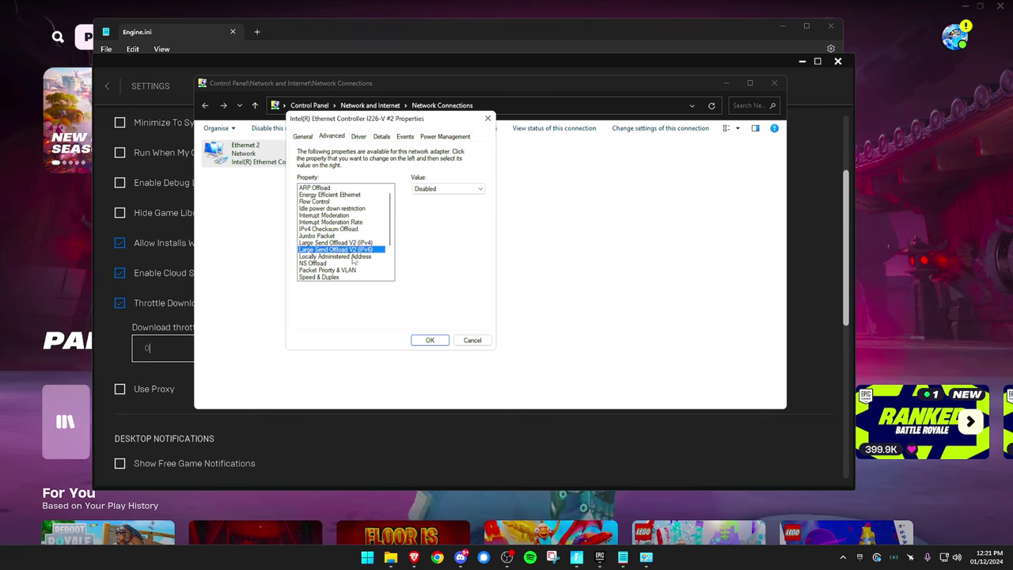
left_click(351, 256)
left_click(331, 264)
left_click(333, 270)
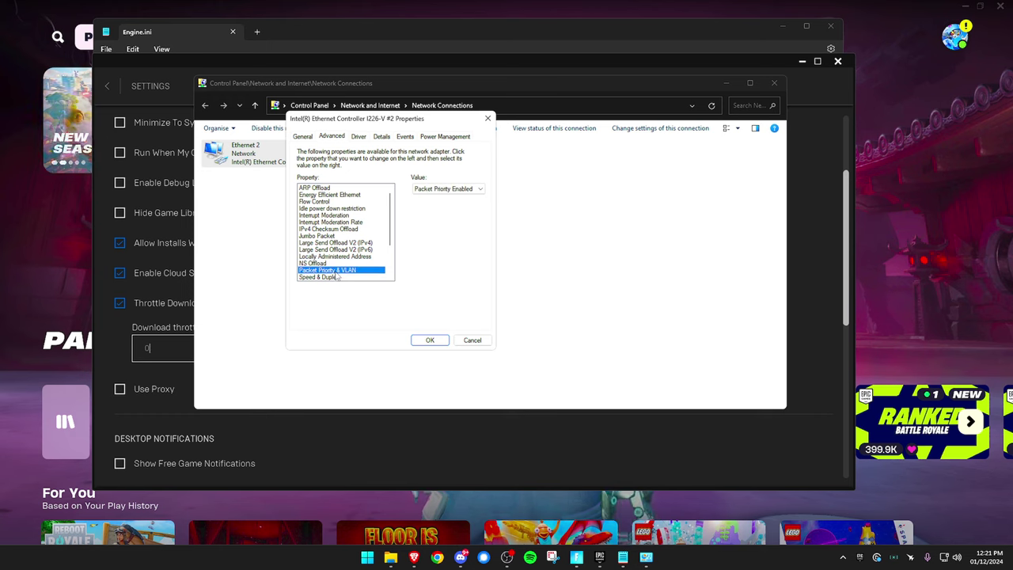
Check the values of Speed & Duplex, the TCP and UDP checksum offloads and the Wake on Magic Packet and Pattern Match properties
scroll(337, 276, "down", 2)
left_click(331, 245)
left_click(331, 237)
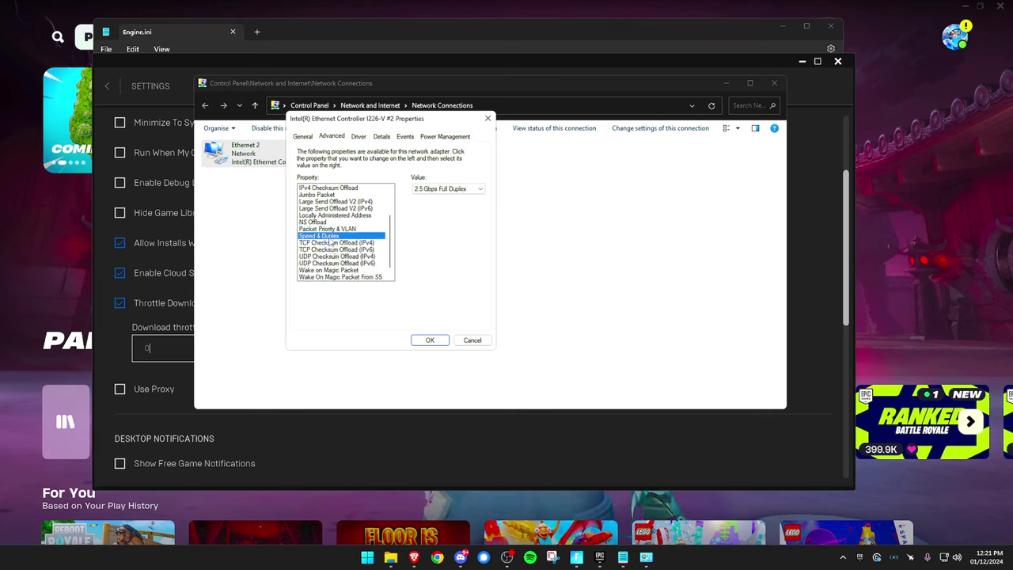
left_click(333, 243)
left_click(336, 249)
left_click(338, 256)
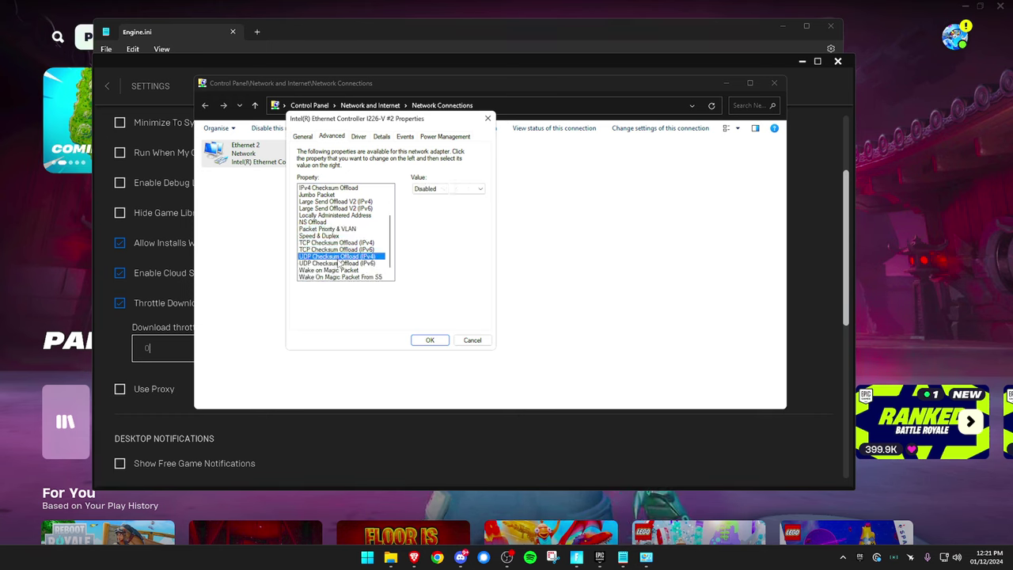
left_click(340, 263)
left_click(339, 270)
left_click(348, 277)
scroll(363, 268, "down", 1)
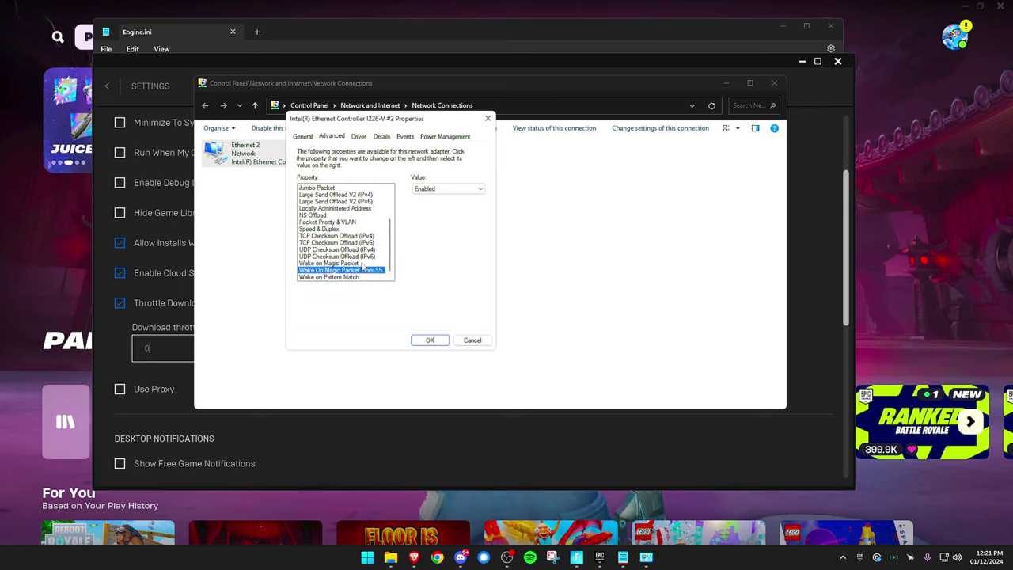
left_click(351, 277)
Reposition the adapter properties dialog, review the whole advanced property list again and select ARP Offload
scroll(403, 255, "up", 1)
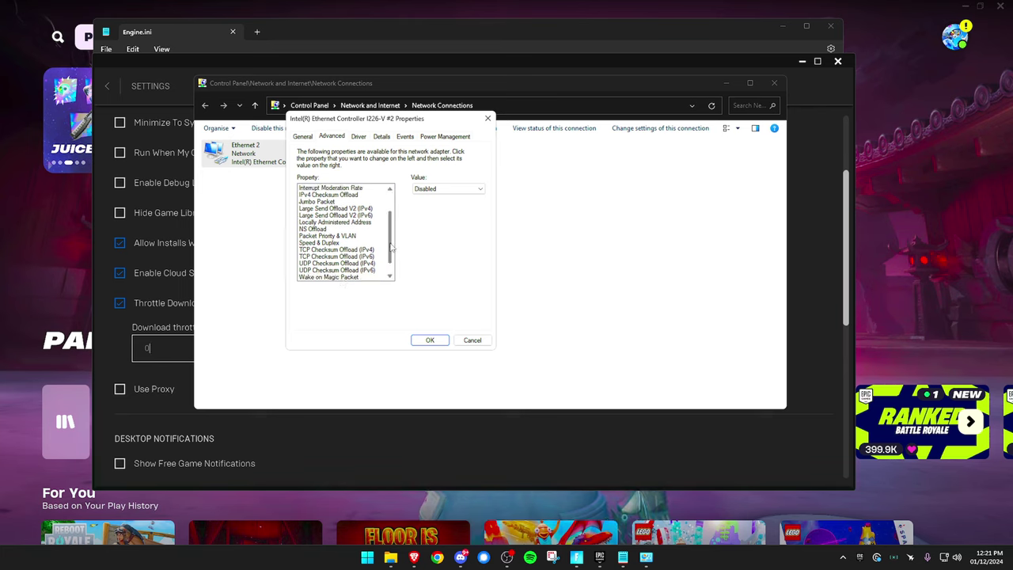
scroll(403, 255, "down", 1)
mouse_move(372, 125)
left_mouse_down()
mouse_move(399, 116)
mouse_move(367, 139)
left_mouse_up()
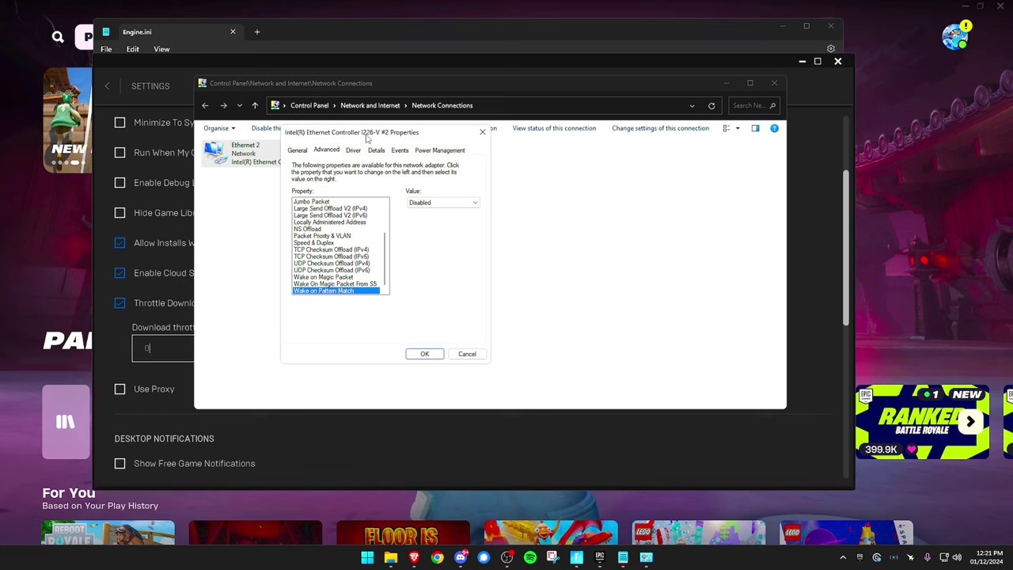
scroll(408, 267, "up", 5)
scroll(411, 272, "down", 5)
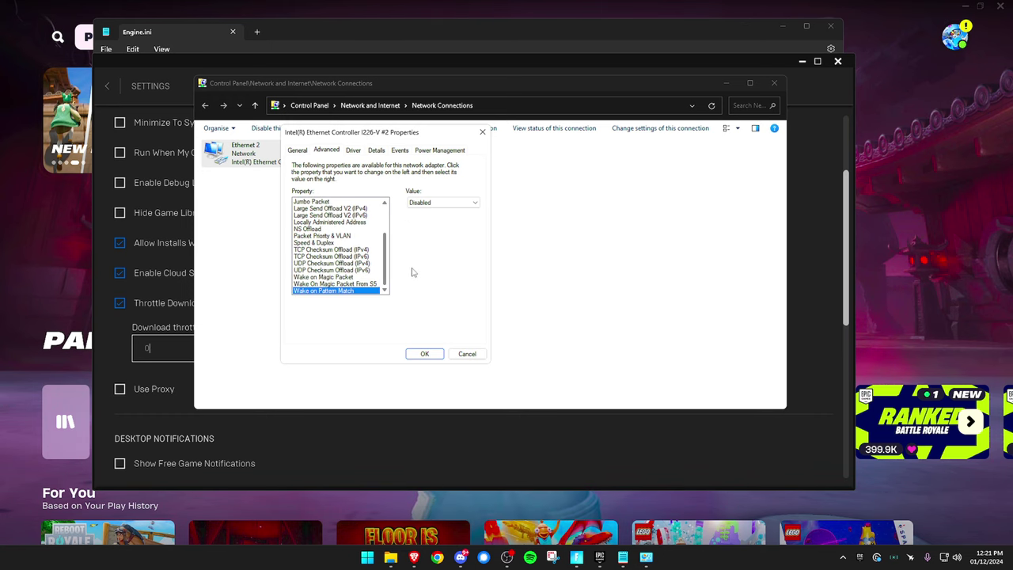
scroll(412, 272, "up", 5)
key("Home")
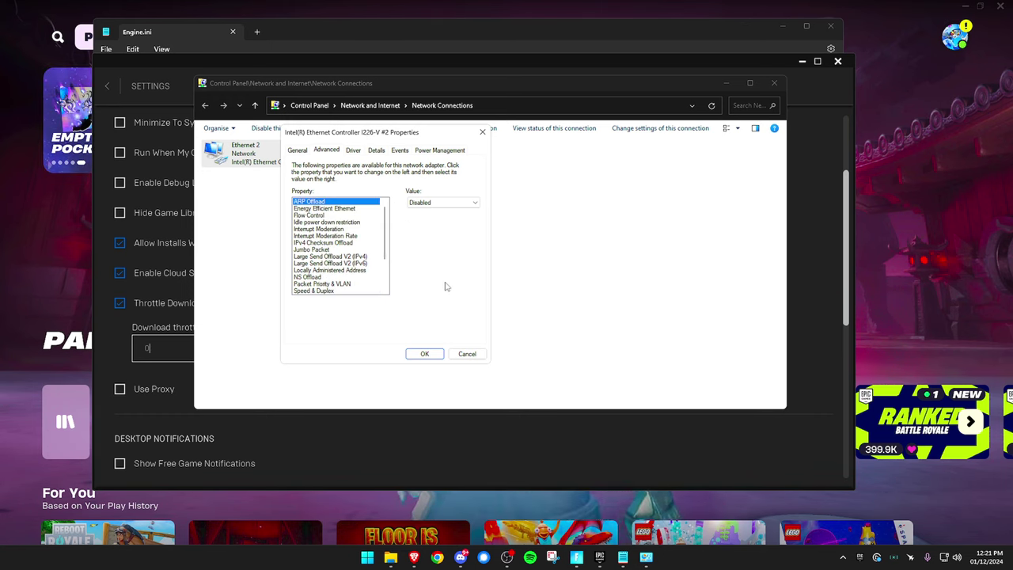